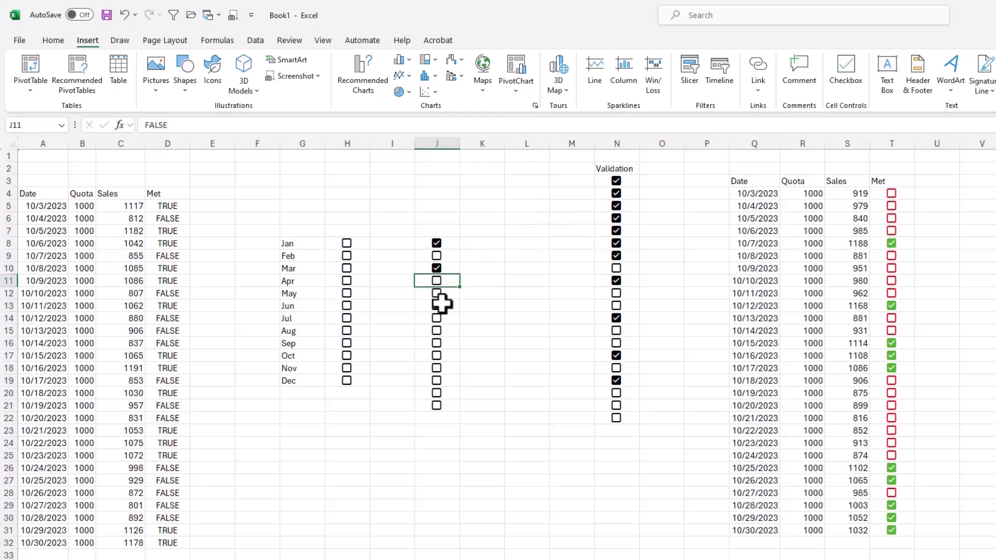
# Check the box in J12, and switch the checkboxes in J14:J17 on and back off together
pyautogui.press('space')
pyautogui.press('space')
pyautogui.press('space')
pyautogui.press('Down')
pyautogui.press('Down')
pyautogui.hotkey('shift', 'Down')
pyautogui.hotkey('shift', 'Down')
pyautogui.hotkey('shift', 'Down')
pyautogui.press('space')
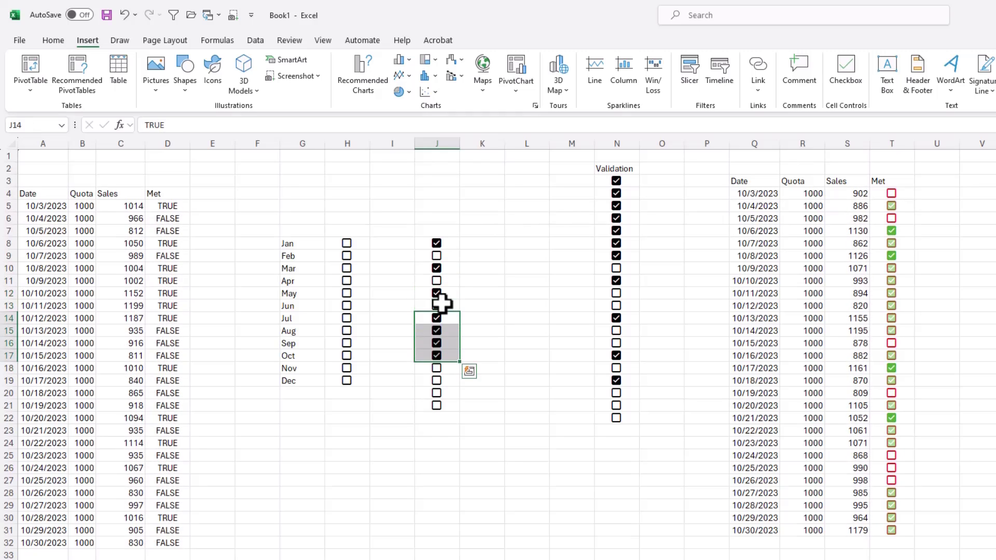
pyautogui.press('space')
# Clear the formats from the checkbox cells J8:J21 so they show plain TRUE and FALSE values
pyautogui.press('Up')
pyautogui.press('Up')
pyautogui.press('Up')
pyautogui.press('Up')
pyautogui.press('Up')
pyautogui.press('Up')
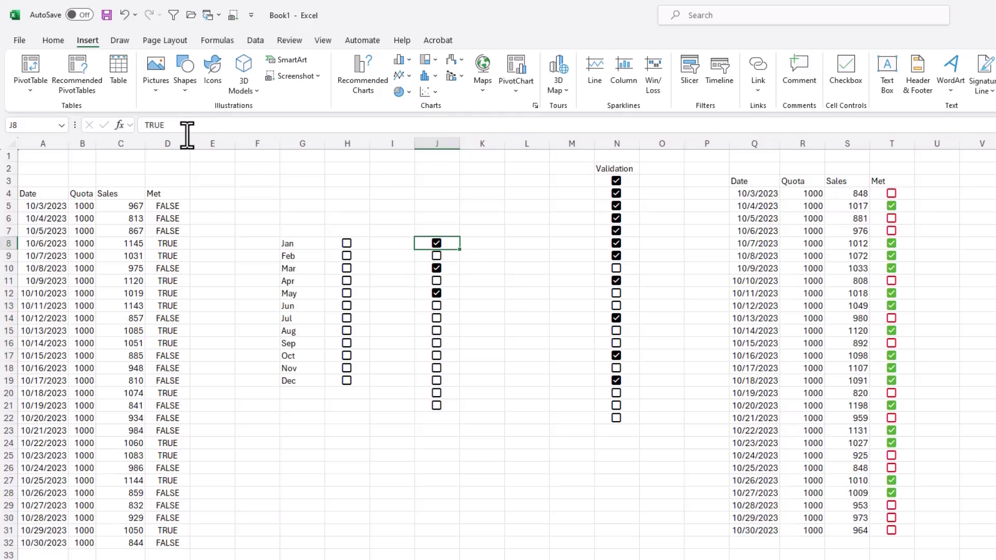
pyautogui.hotkey('ctrl', 'shift', 'Down')
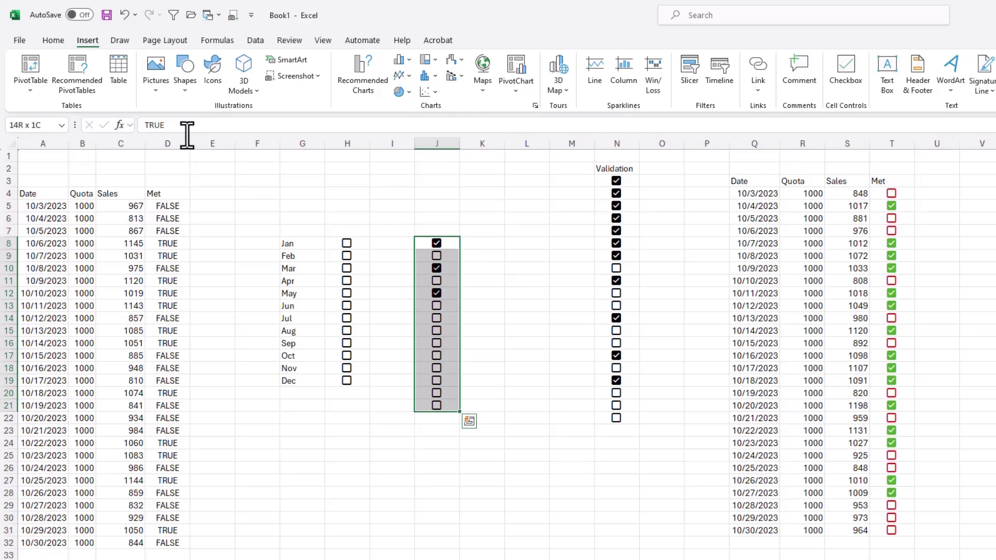
pyautogui.click(50, 38)
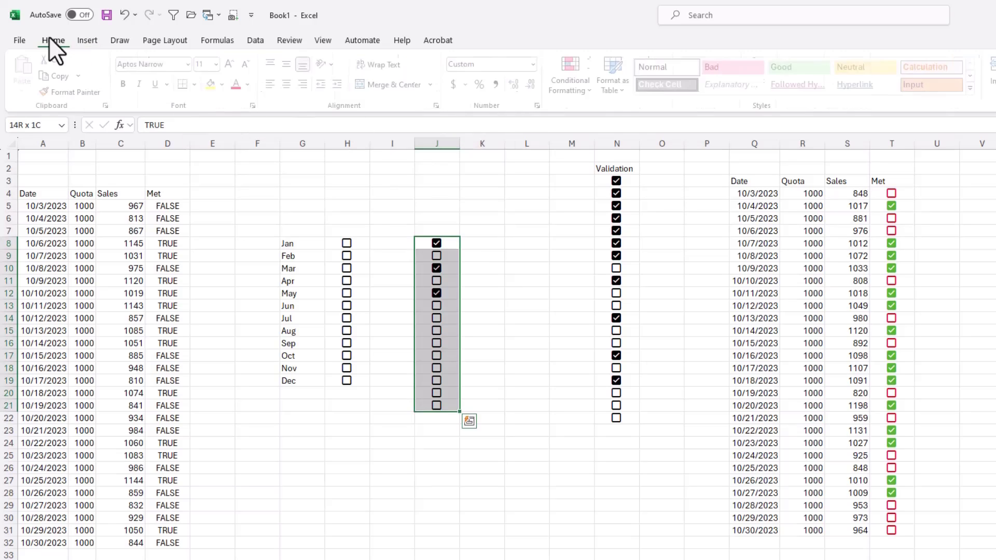
pyautogui.click(769, 93)
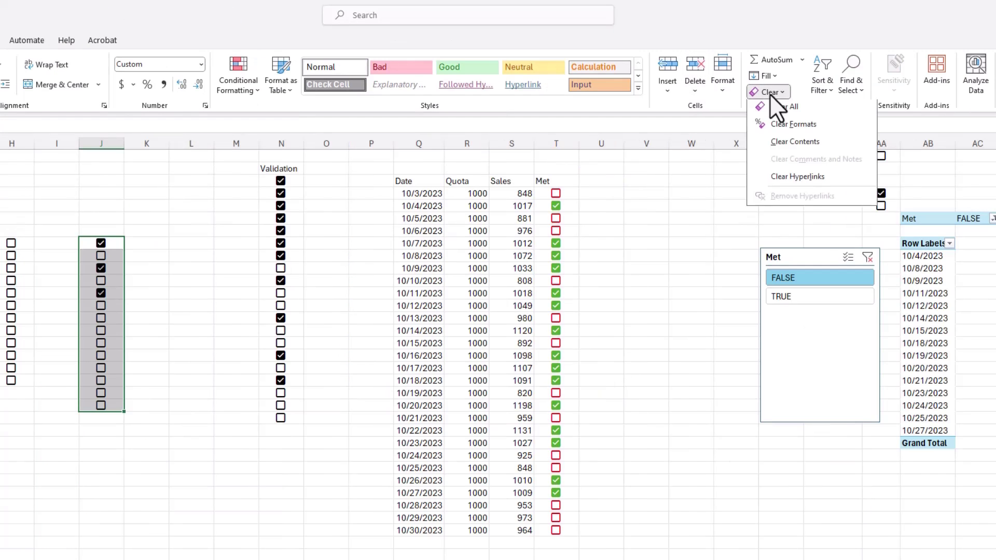
pyautogui.click(780, 125)
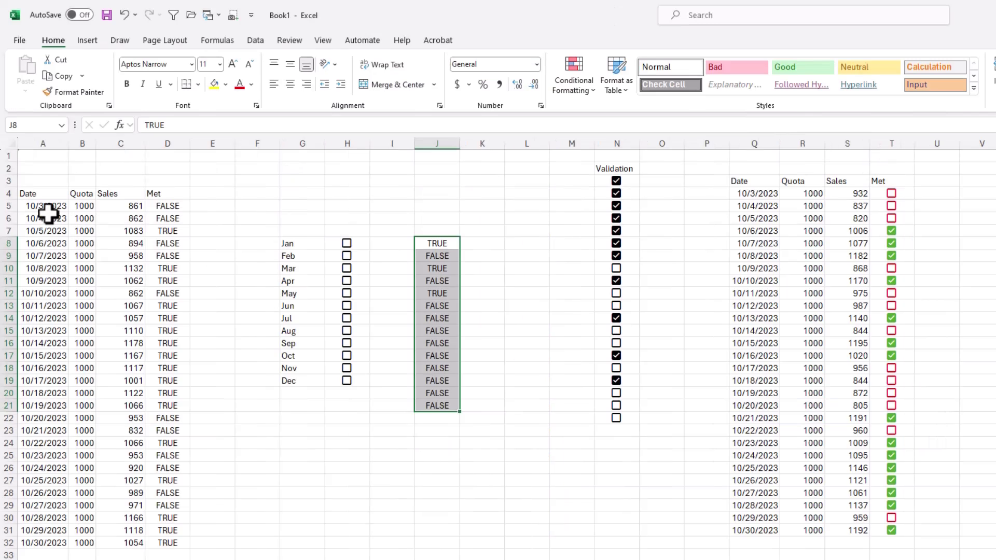
# Turn the Met formula cells D5:D32 into checkboxes and give them a red font color
pyautogui.click(174, 206)
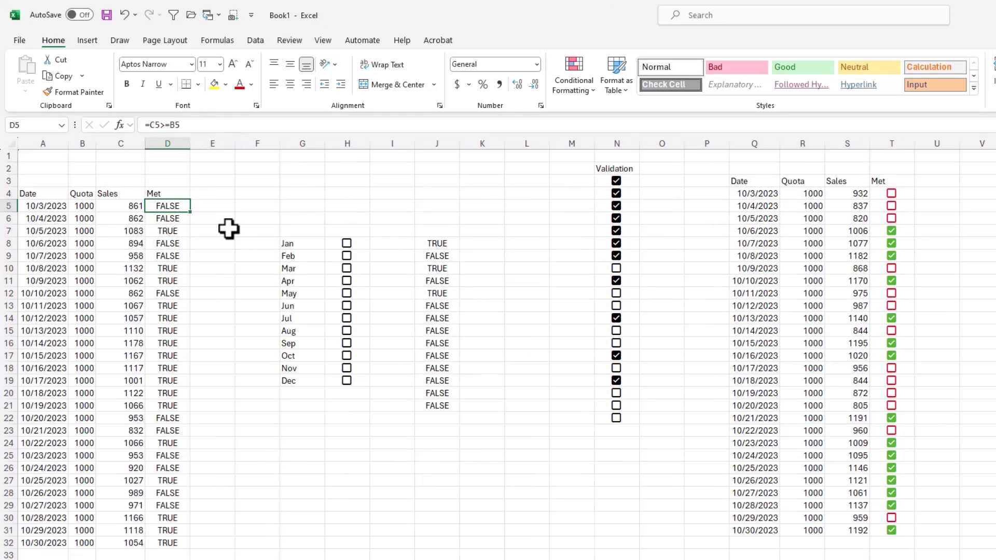
pyautogui.hotkey('ctrl', 'shift', 'Down')
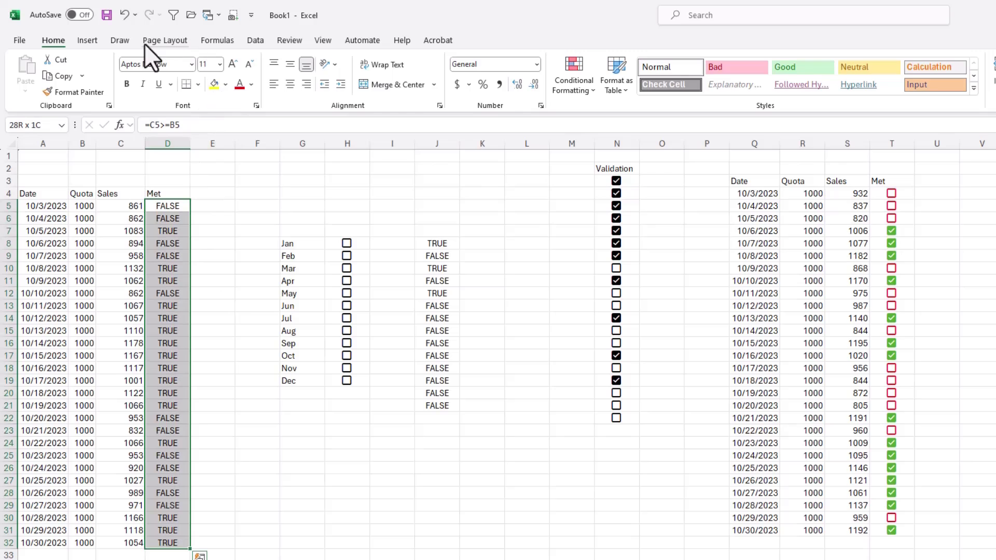
pyautogui.click(87, 40)
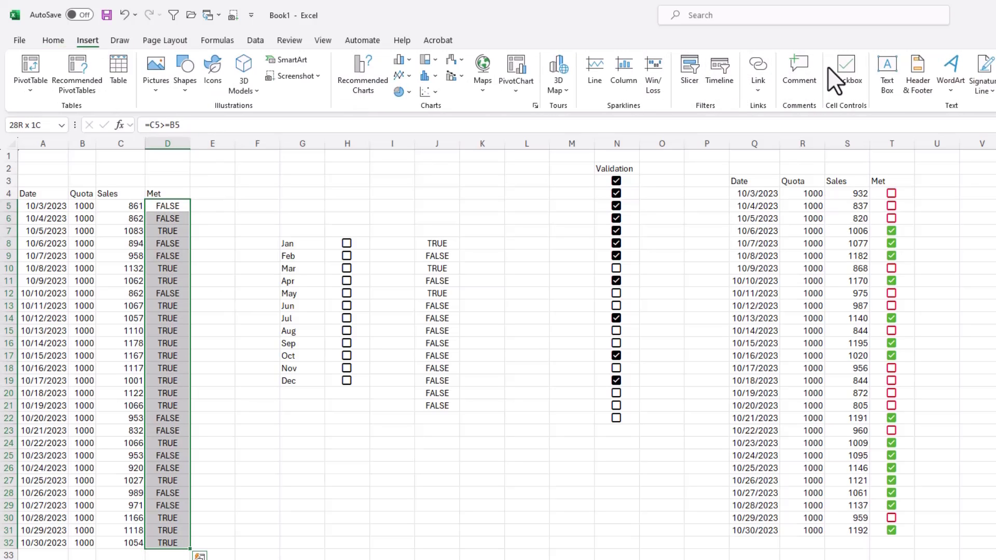
pyautogui.click(842, 66)
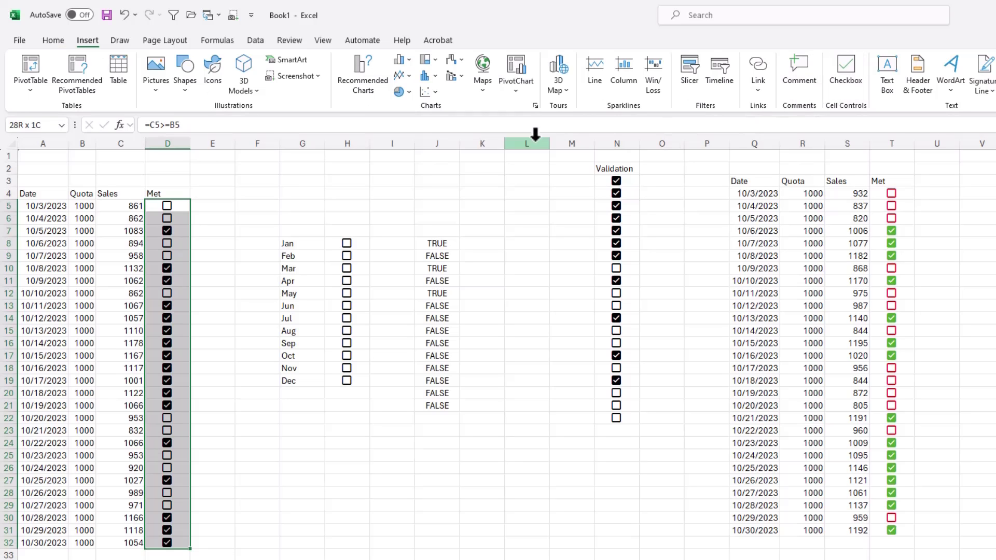
pyautogui.click(52, 41)
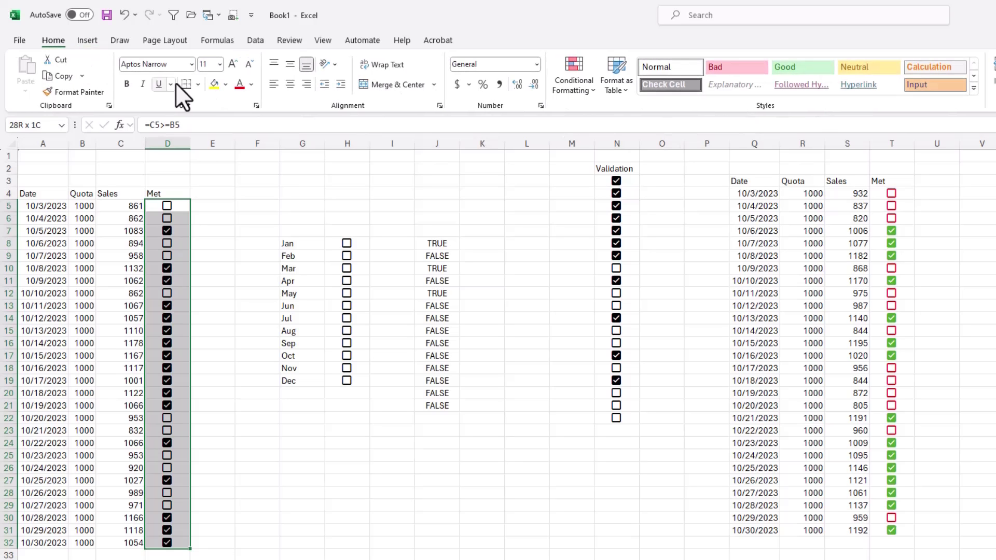
pyautogui.click(241, 84)
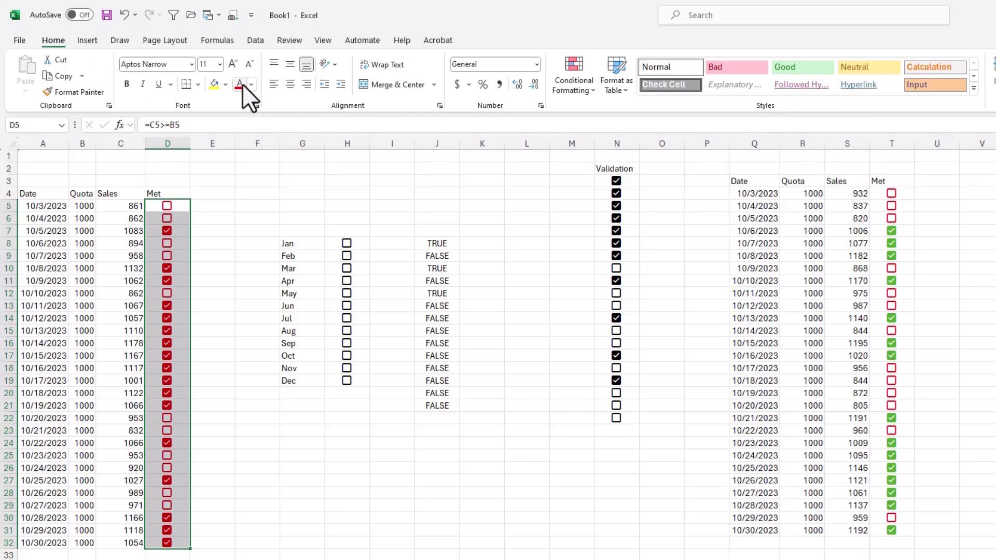
# Create a conditional formatting rule for D5:D32 that formats only cells whose value is equal to the checked state
pyautogui.hotkey('alt', 'h')
pyautogui.press('l')
pyautogui.press('r')
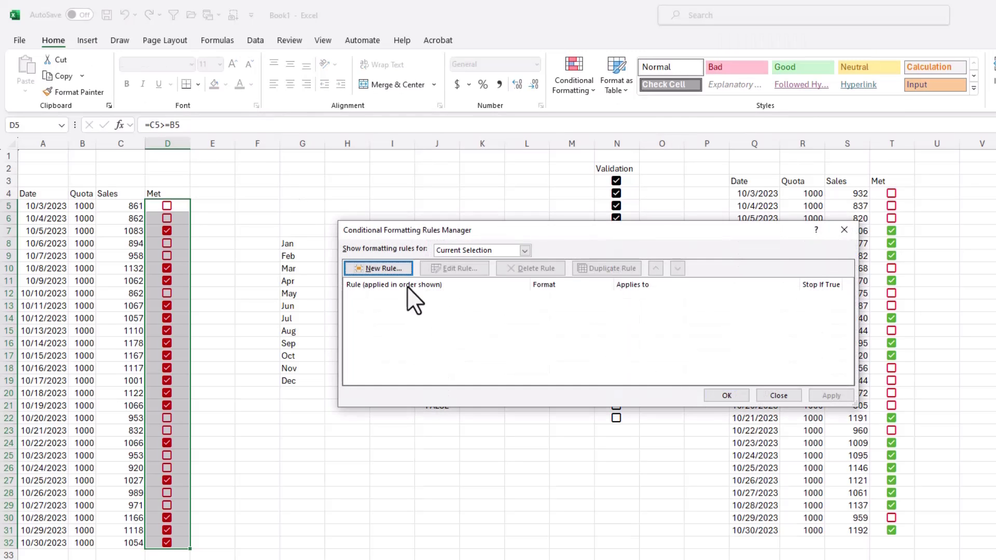
pyautogui.click(394, 270)
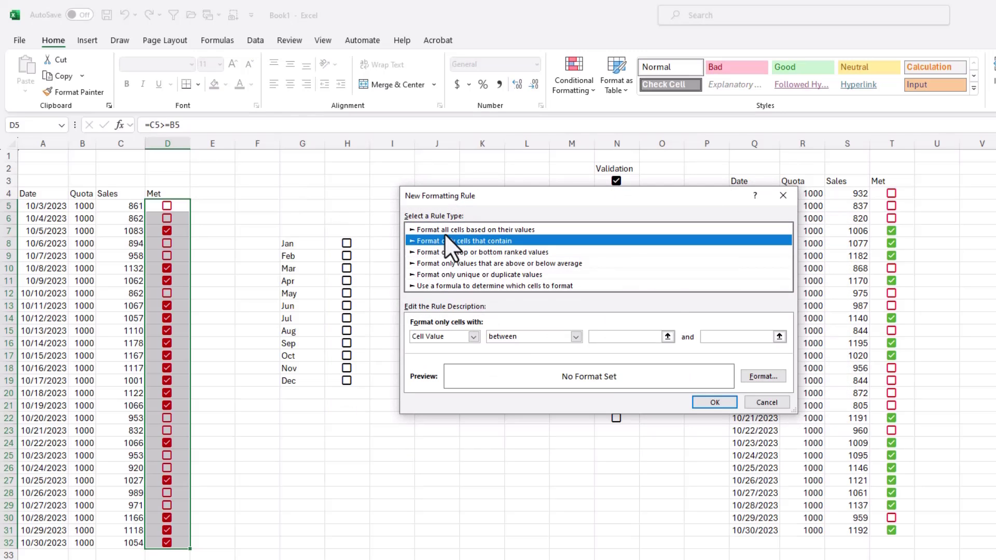
pyautogui.click(576, 336)
pyautogui.click(509, 365)
pyautogui.click(611, 337)
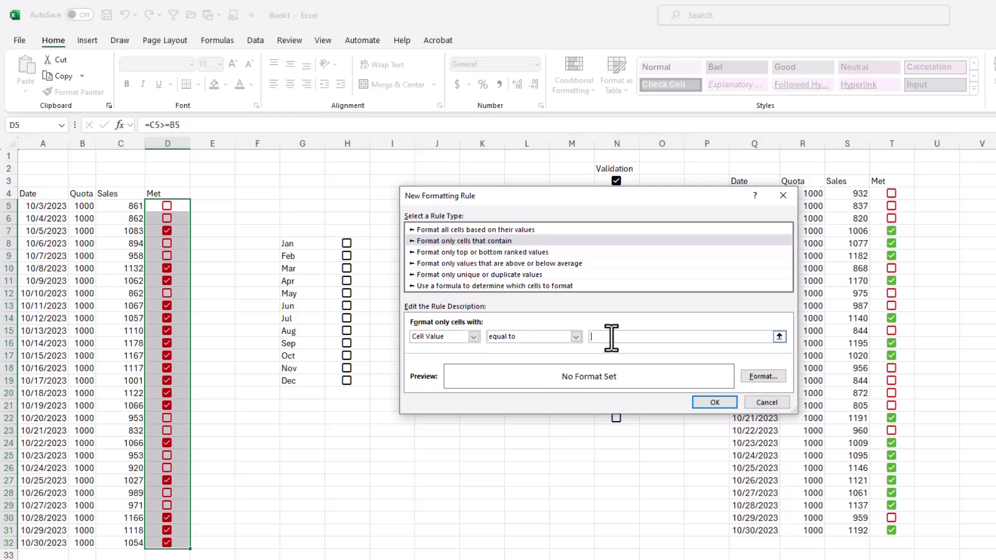
# Set the rule's font color to green and apply it to the Met checkboxes
pyautogui.click(759, 374)
pyautogui.click(682, 266)
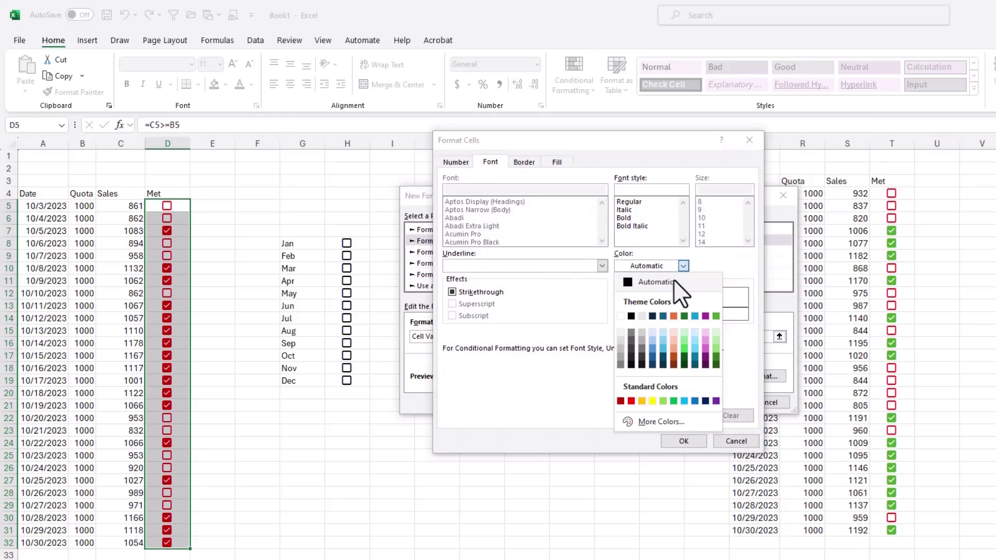
pyautogui.click(715, 316)
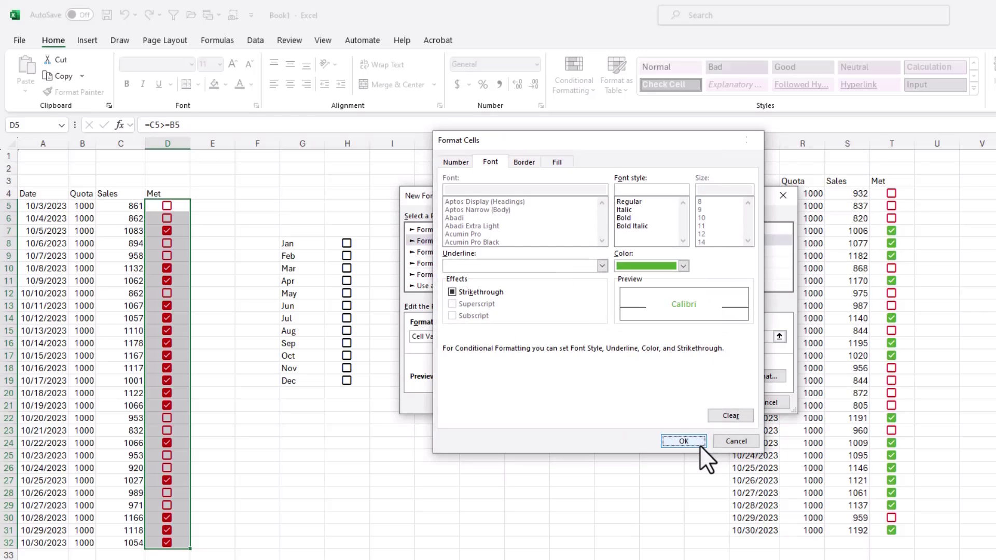
pyautogui.click(700, 442)
pyautogui.click(723, 399)
pyautogui.click(725, 397)
pyautogui.click(723, 400)
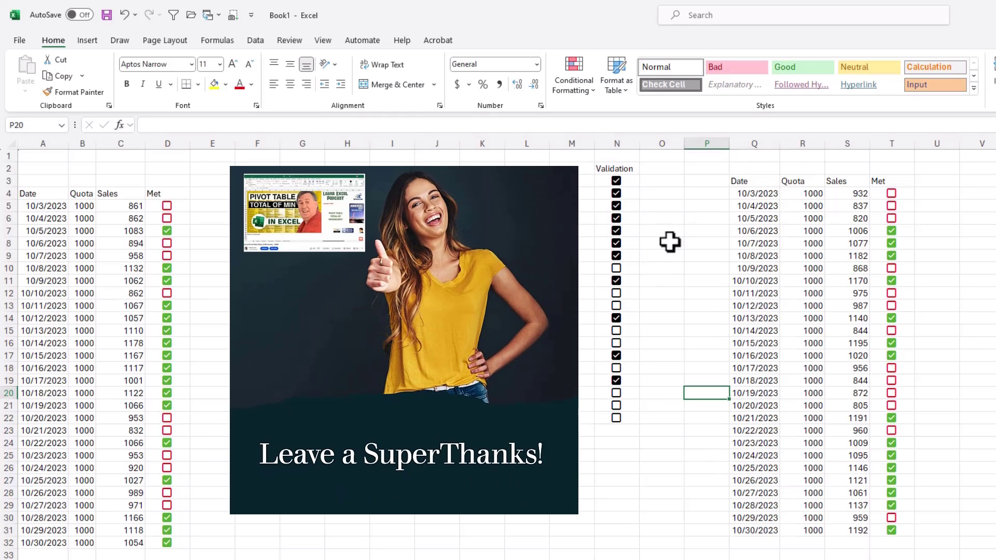
# Uncheck the checkbox in N3 by choosing from its data validation list
pyautogui.click(629, 181)
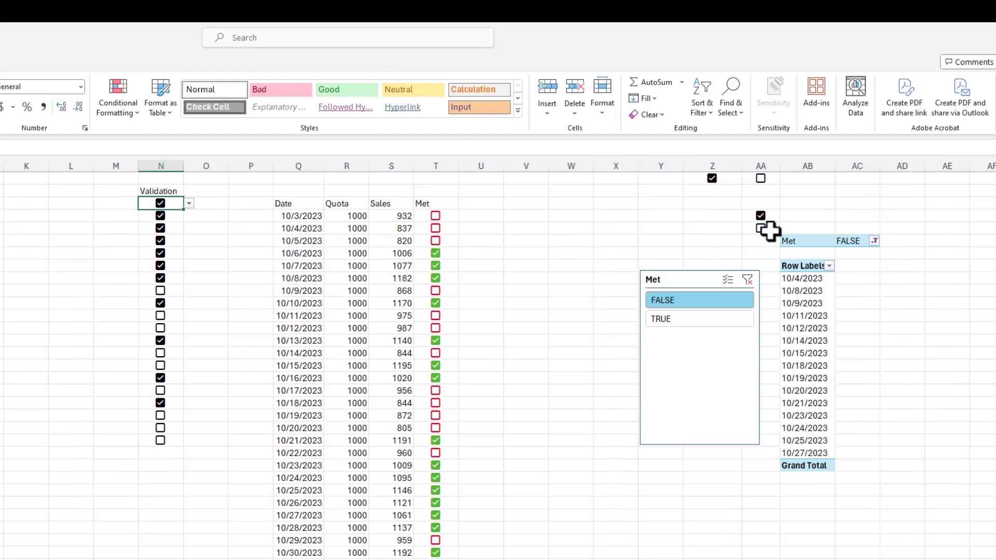
pyautogui.click(189, 203)
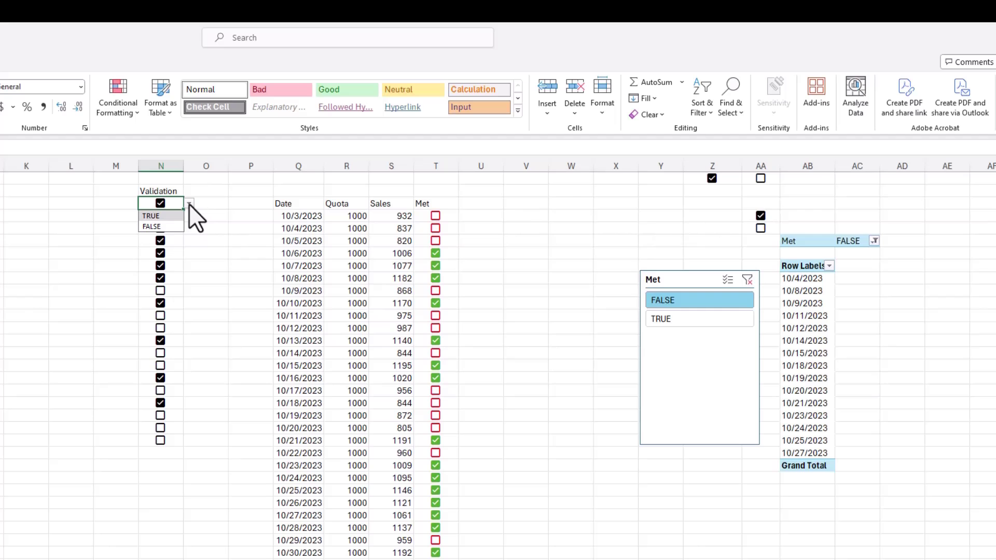
pyautogui.click(158, 226)
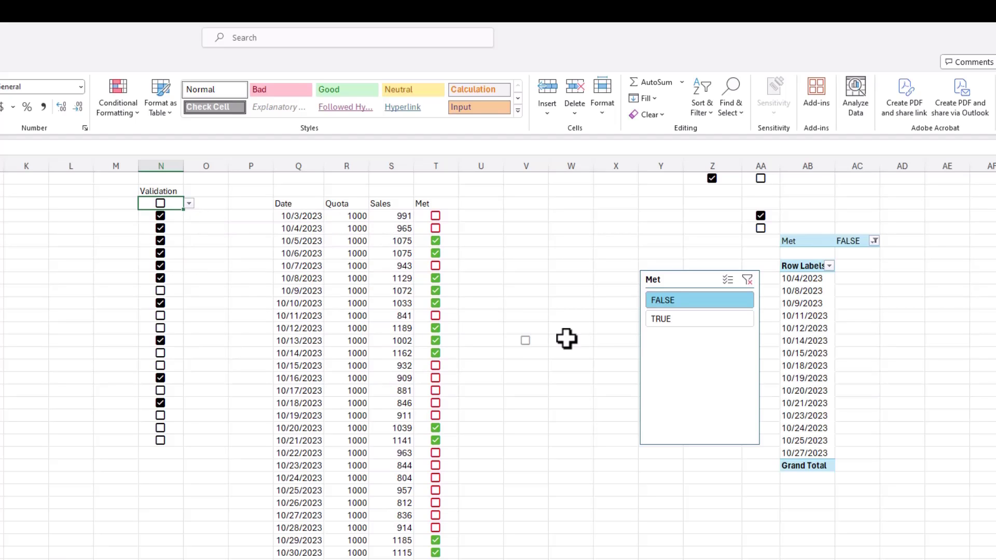
# Check whether the pivot table's Met filter cell accepts a checkbox, and insert one in cell AE6 beside the pivot table
pyautogui.click(847, 241)
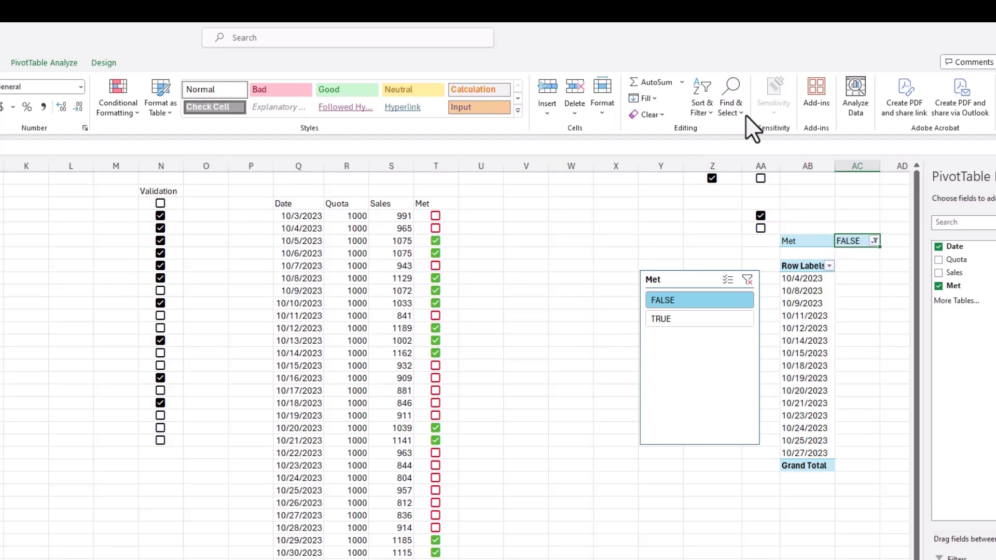
pyautogui.click(0, 62)
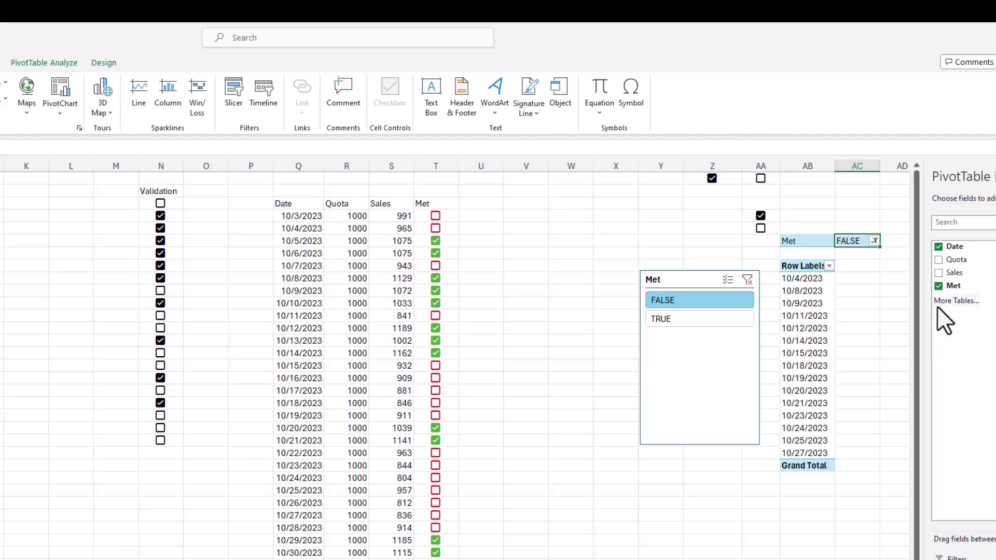
pyautogui.moveTo(859, 213); pyautogui.dragTo(887, 273)
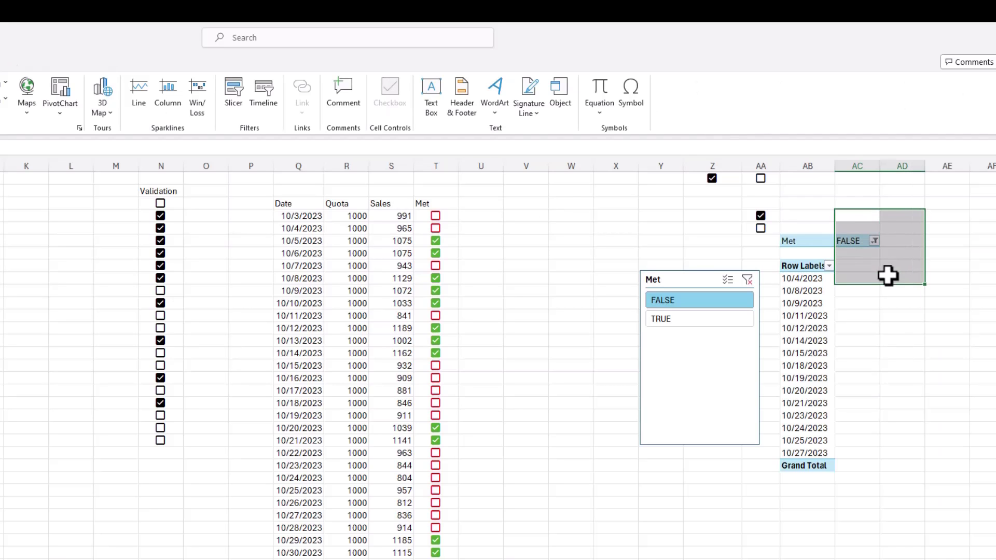
pyautogui.click(933, 242)
pyautogui.click(389, 96)
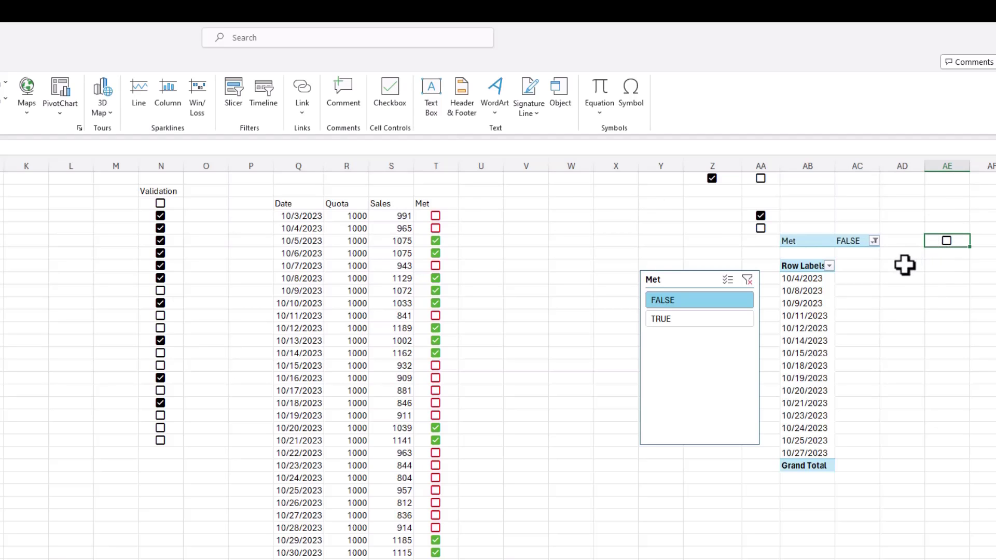
# Move the Met field out of the pivot table's Filters area
pyautogui.click(820, 279)
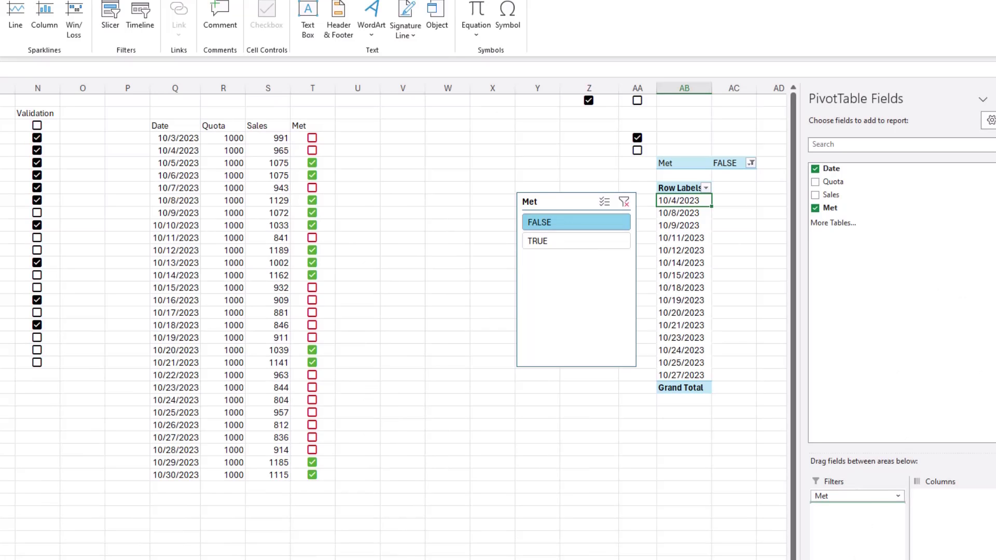
pyautogui.moveTo(854, 497); pyautogui.dragTo(853, 559)
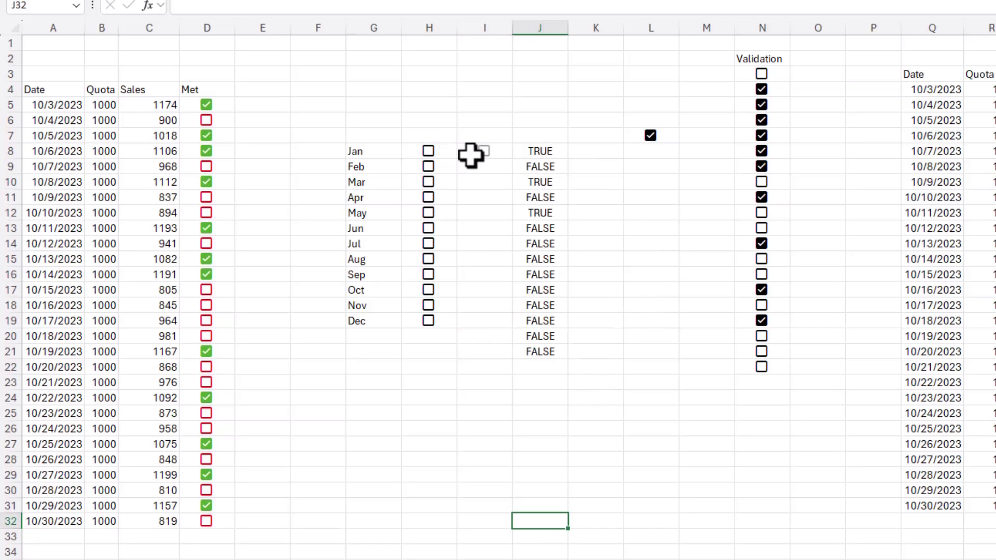
# Switch the hidden checkbox in I11 on and off, and check the hidden one in I19
pyautogui.click(477, 199)
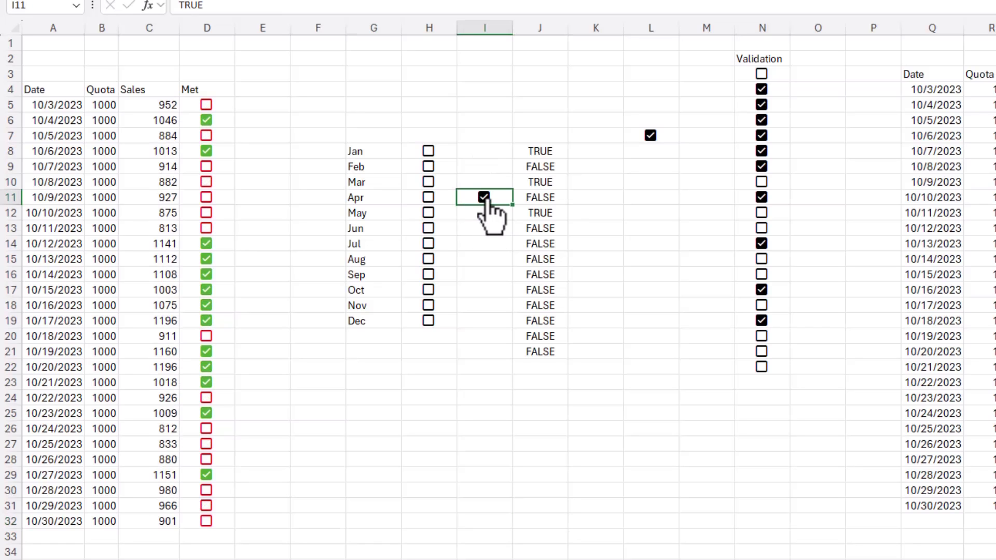
pyautogui.click(485, 203)
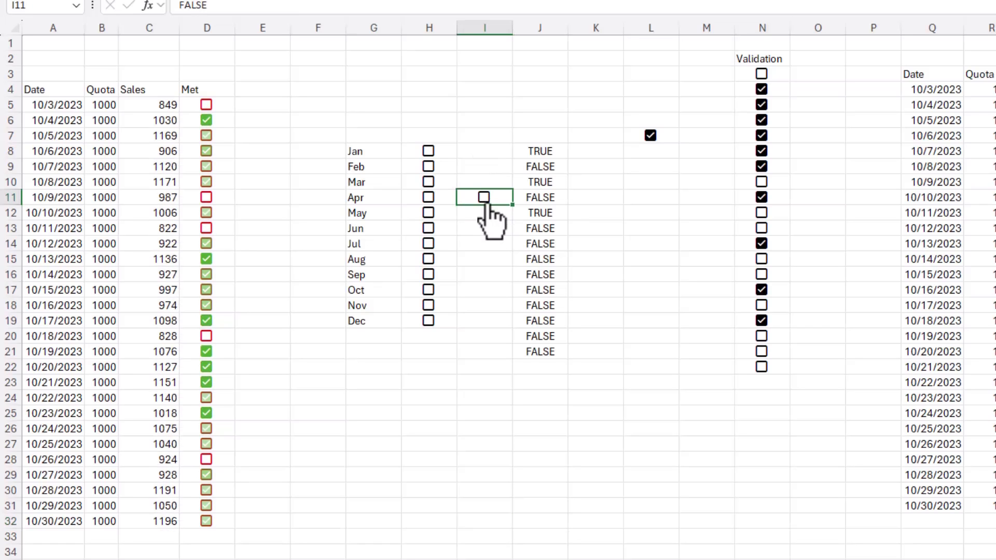
pyautogui.click(484, 320)
pyautogui.click(486, 491)
pyautogui.click(490, 531)
pyautogui.click(553, 508)
pyautogui.click(652, 474)
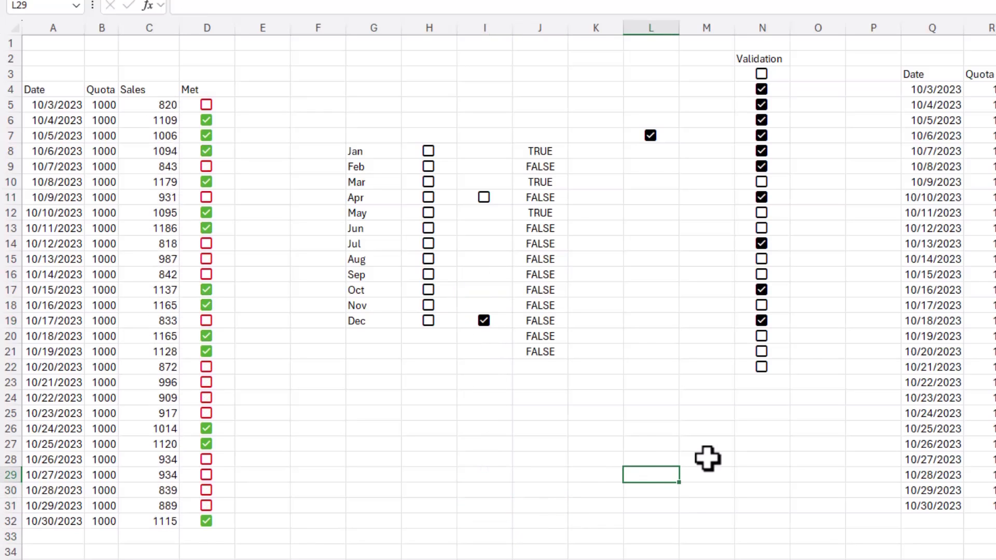
pyautogui.click(803, 368)
pyautogui.click(807, 309)
pyautogui.click(809, 245)
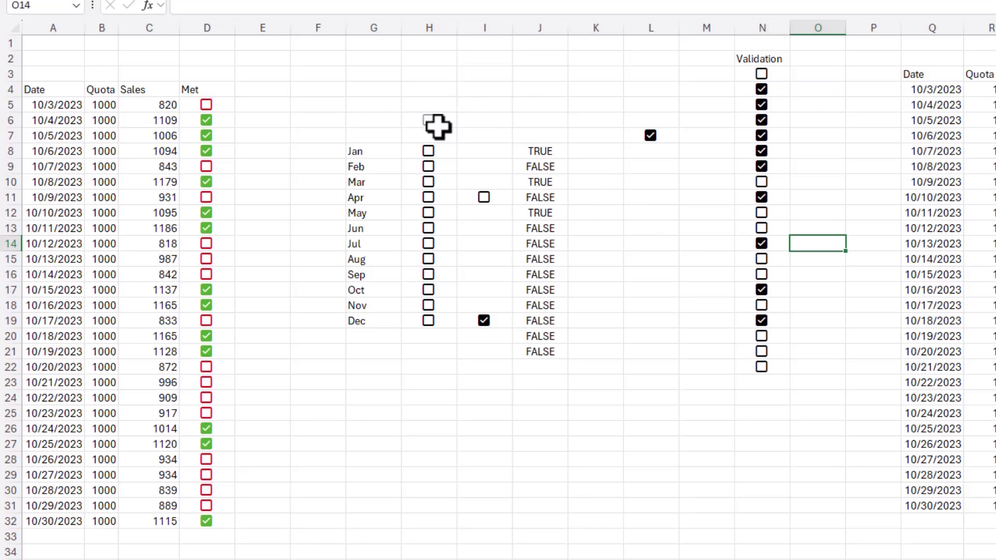
pyautogui.click(318, 165)
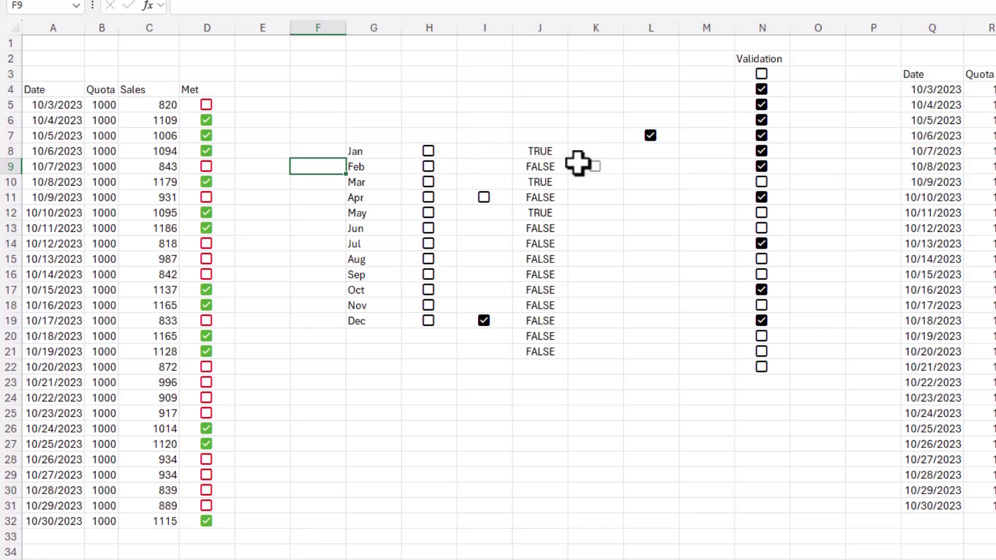
# Delete the TRUE and FALSE values in J8:J21
pyautogui.moveTo(551, 150); pyautogui.dragTo(549, 358)
pyautogui.press('Delete')
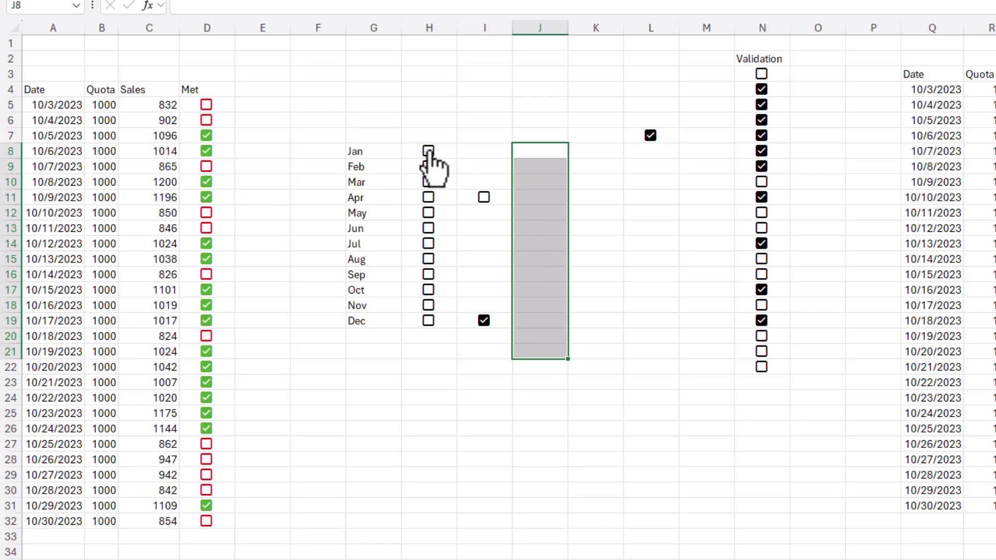
pyautogui.click(610, 154)
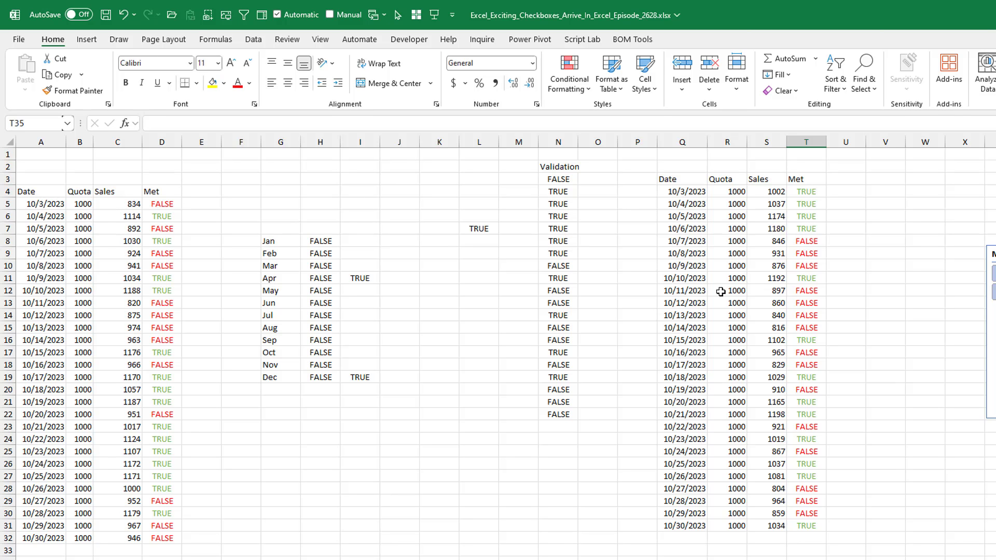
pyautogui.click(87, 39)
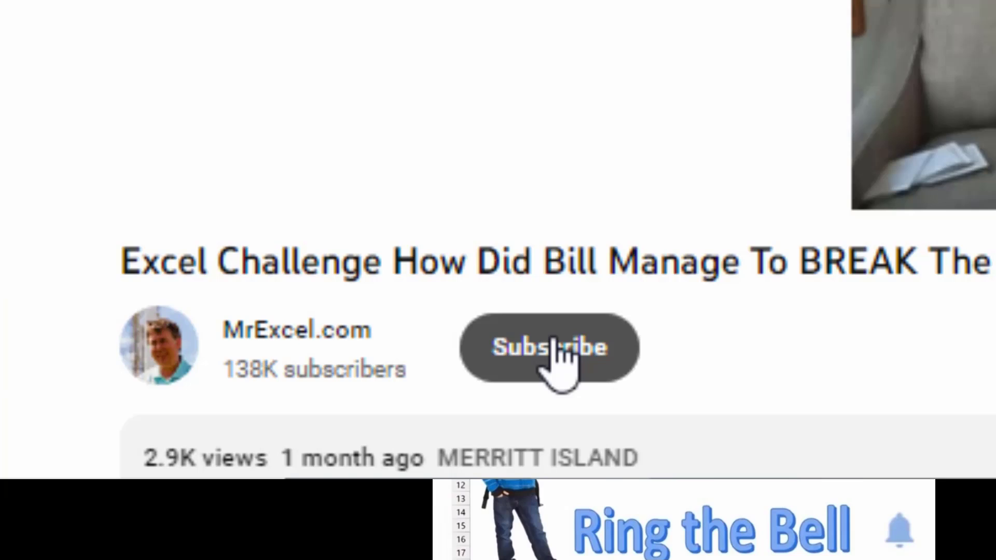
pyautogui.click(554, 342)
pyautogui.click(506, 363)
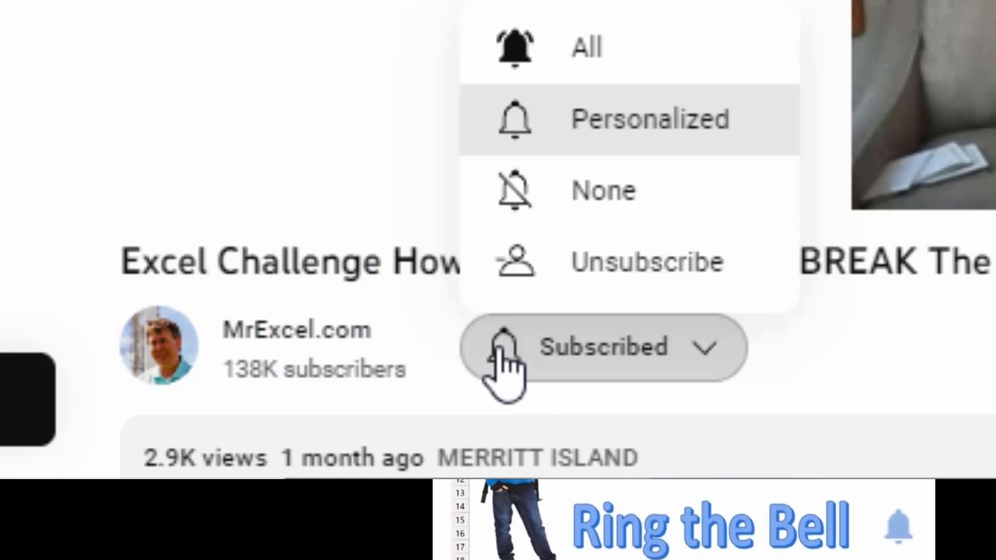